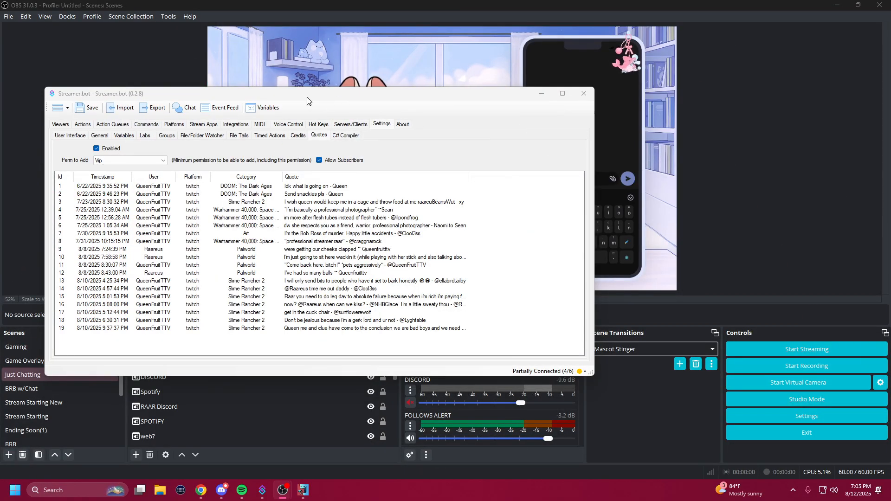
Step: Set the minimum permission for adding quotes to Vip and disallow subscribers from adding them
{"action": "mouse_move", "coordinate": [309, 99]}
{"action": "left_mouse_down"}
{"action": "mouse_move", "coordinate": [482, 376]}
{"action": "mouse_move", "coordinate": [743, 125]}
{"action": "mouse_move", "coordinate": [813, 105]}
{"action": "mouse_move", "coordinate": [889, 124]}
{"action": "mouse_move", "coordinate": [702, 120]}
{"action": "mouse_move", "coordinate": [596, 214]}
{"action": "mouse_move", "coordinate": [646, 54]}
{"action": "mouse_move", "coordinate": [476, 124]}
{"action": "mouse_move", "coordinate": [322, 90]}
{"action": "mouse_move", "coordinate": [292, 100]}
{"action": "left_mouse_up"}
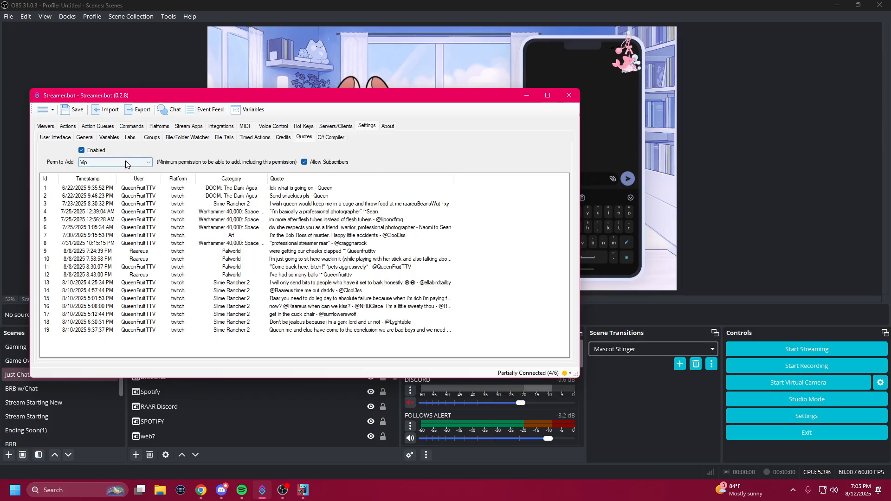
{"action": "left_click", "coordinate": [144, 162]}
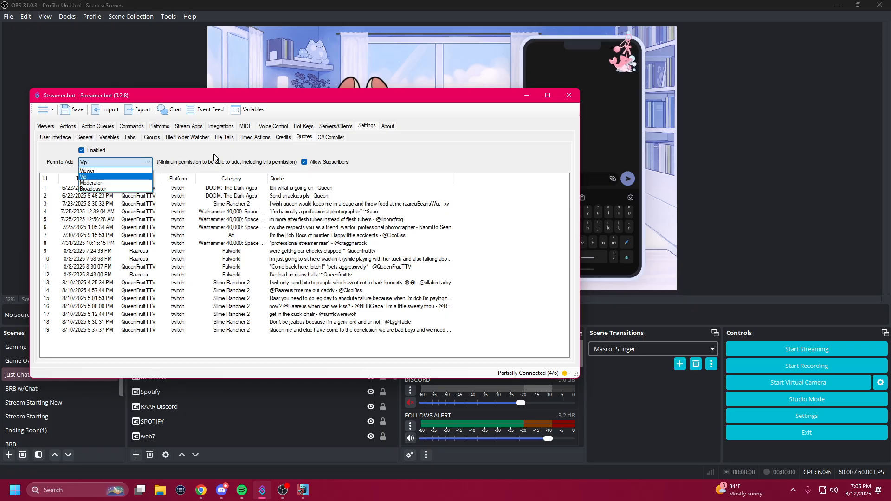
{"action": "left_click", "coordinate": [91, 177]}
{"action": "left_click", "coordinate": [304, 162]}
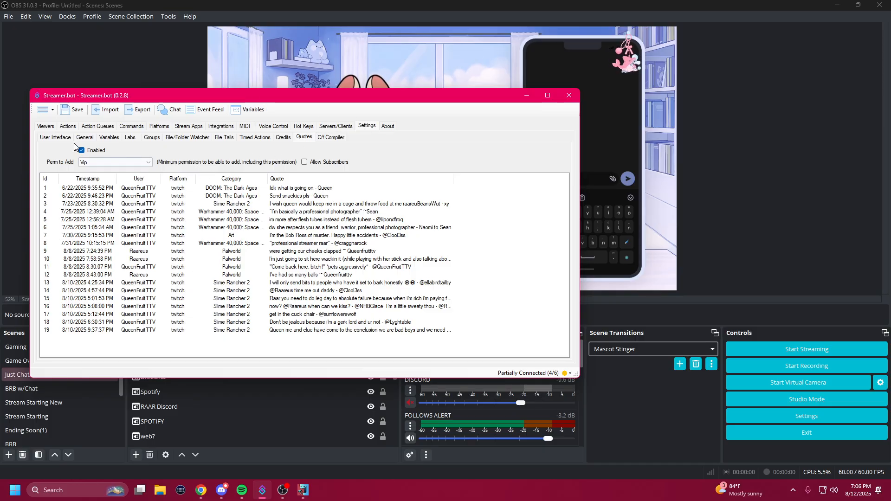
Step: Open the online documentation for quotes and read through its Setup and Commands sections
{"action": "left_click", "coordinate": [52, 111]}
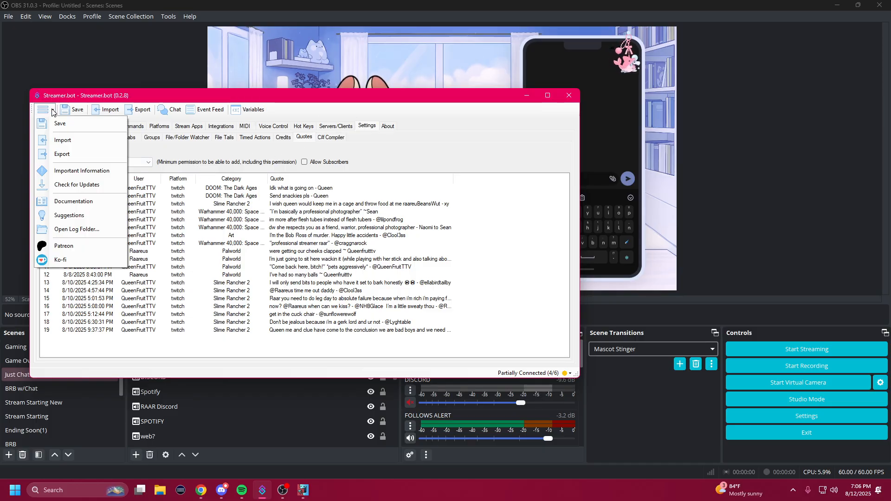
{"action": "left_click", "coordinate": [93, 200]}
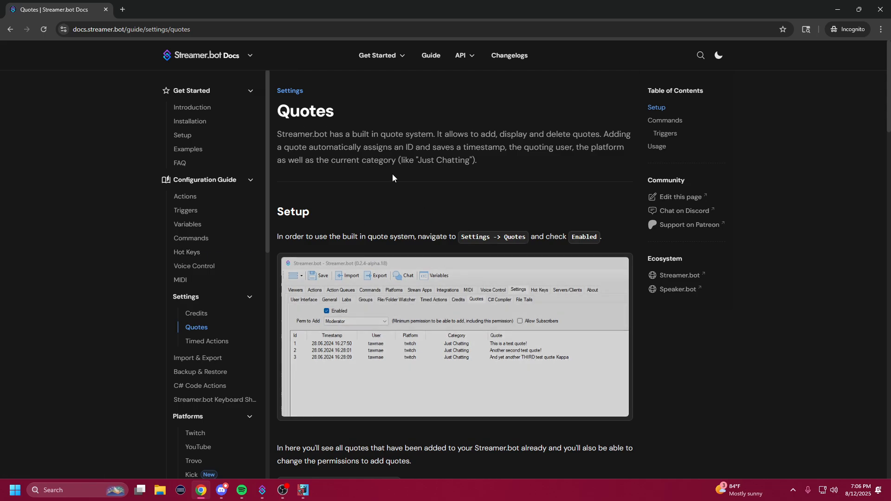
{"action": "scroll", "coordinate": [392, 176], "scroll_direction": "down", "scroll_amount": 2}
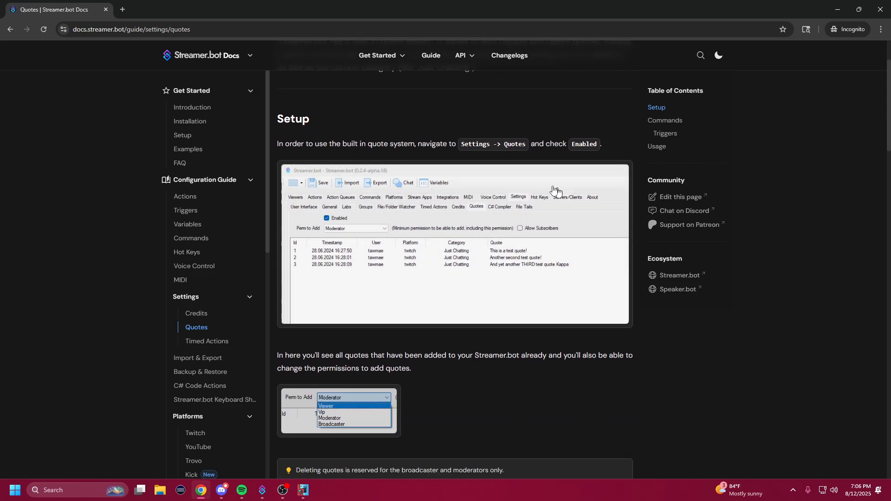
{"action": "scroll", "coordinate": [421, 232], "scroll_direction": "down", "scroll_amount": 5}
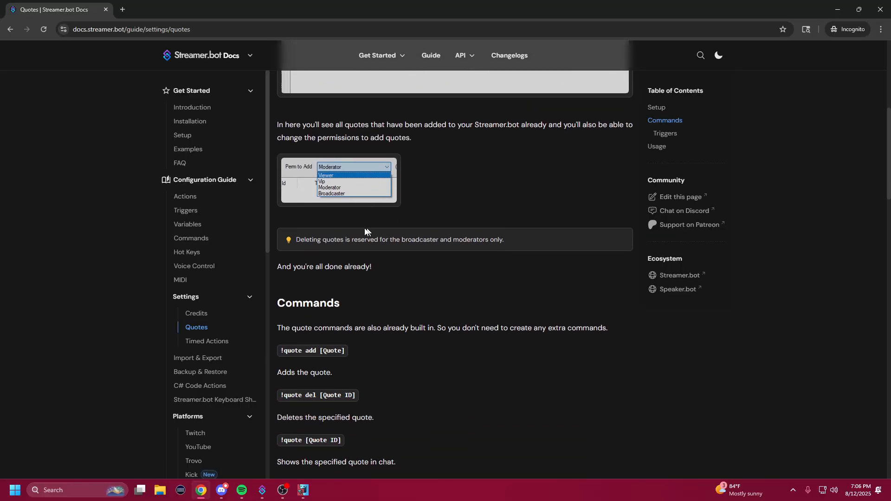
{"action": "scroll", "coordinate": [387, 218], "scroll_direction": "down", "scroll_amount": 2}
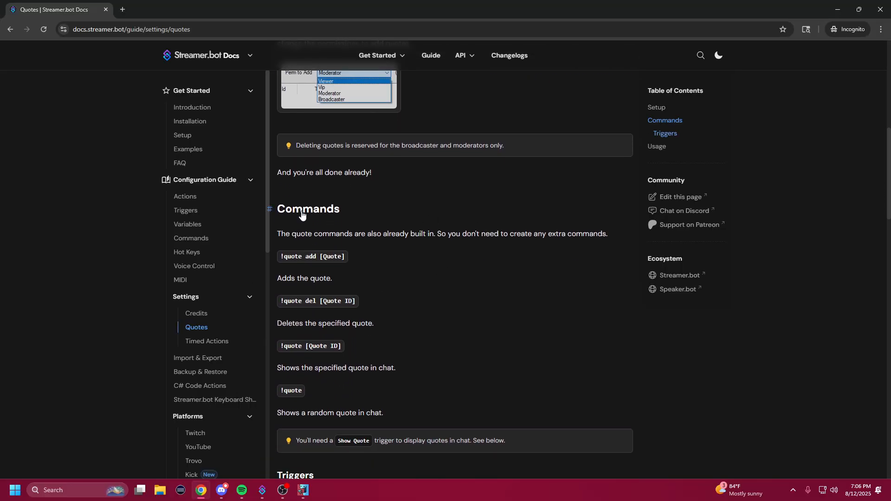
{"action": "scroll", "coordinate": [445, 325], "scroll_direction": "down", "scroll_amount": 1}
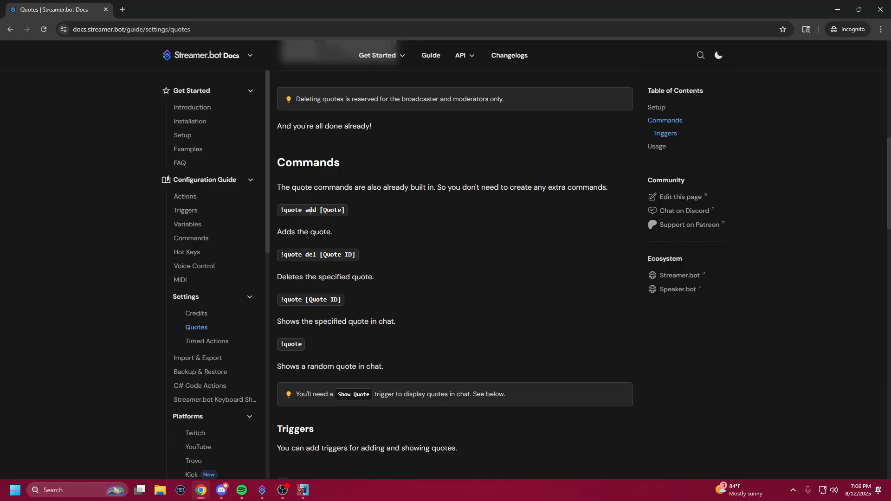
Step: Examine the syntax of the !quote add [Quote] and !quote del [Quote ID] commands, and minimize the browser
{"action": "left_click_drag", "start_coordinate": [322, 212], "coordinate": [353, 214]}
{"action": "left_click", "coordinate": [344, 211]}
{"action": "left_click_drag", "start_coordinate": [347, 212], "coordinate": [325, 212]}
{"action": "left_click_drag", "start_coordinate": [291, 258], "coordinate": [357, 256]}
{"action": "left_click", "coordinate": [363, 257]}
{"action": "left_click_drag", "start_coordinate": [320, 256], "coordinate": [364, 255]}
{"action": "left_click", "coordinate": [362, 251]}
{"action": "left_click", "coordinate": [837, 9]}
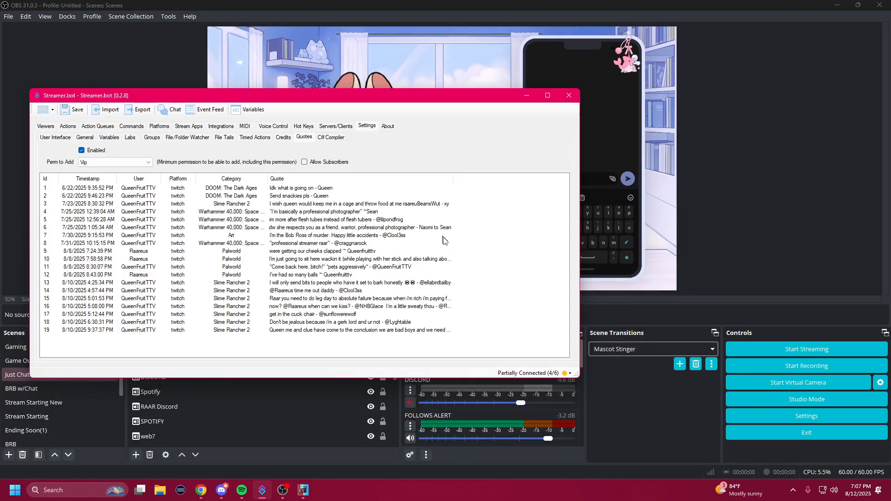
Step: View the actions list and the form for adding an action to the Commands group, leaving without creating one
{"action": "left_click", "coordinate": [68, 127]}
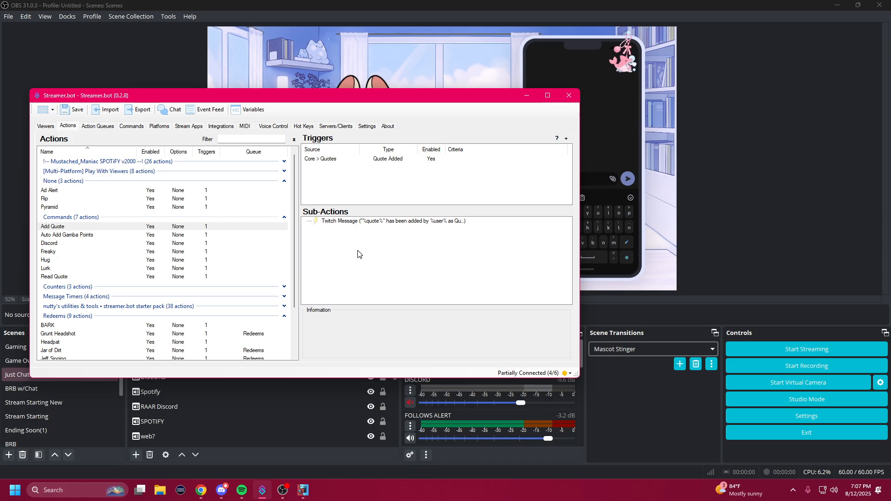
{"action": "right_click", "coordinate": [82, 228]}
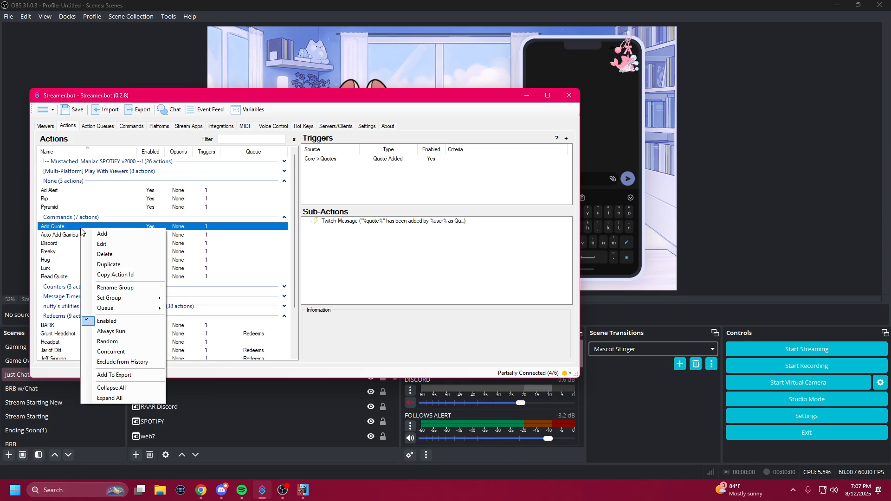
{"action": "left_click", "coordinate": [104, 234]}
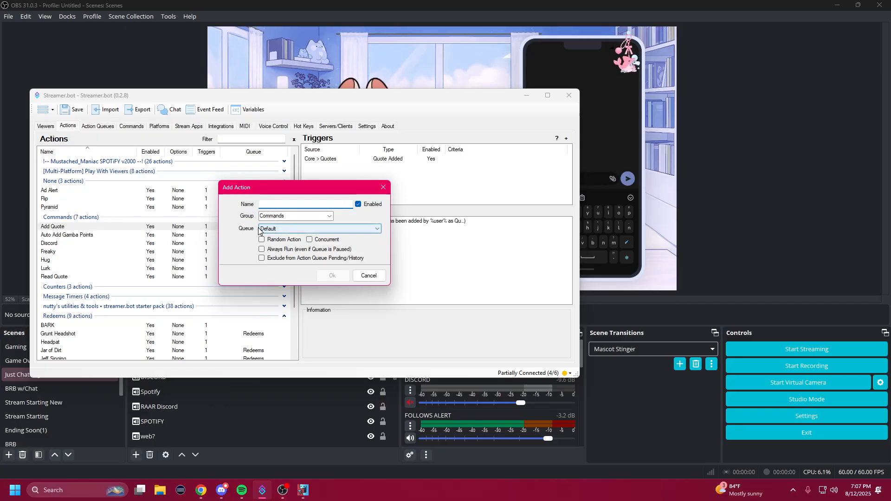
{"action": "left_click", "coordinate": [369, 277]}
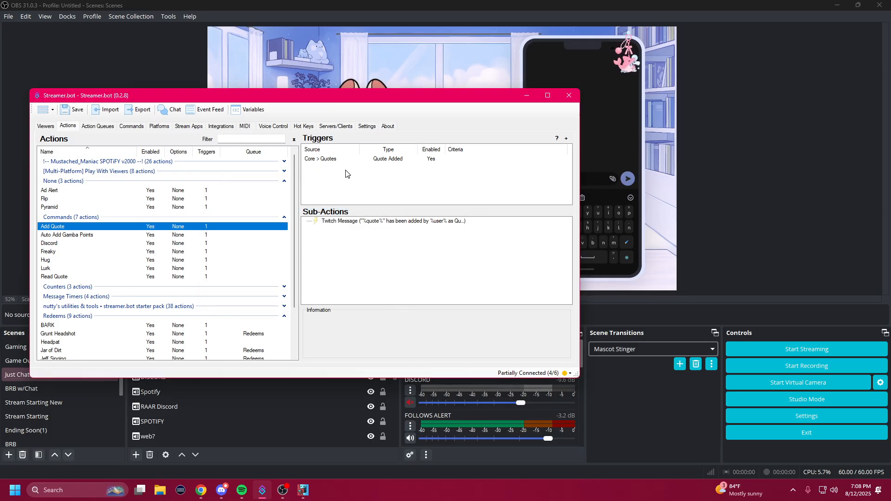
Step: Inspect the Add Quote action's trigger and the Core quote triggers available for it, without adding another
{"action": "left_click", "coordinate": [328, 160]}
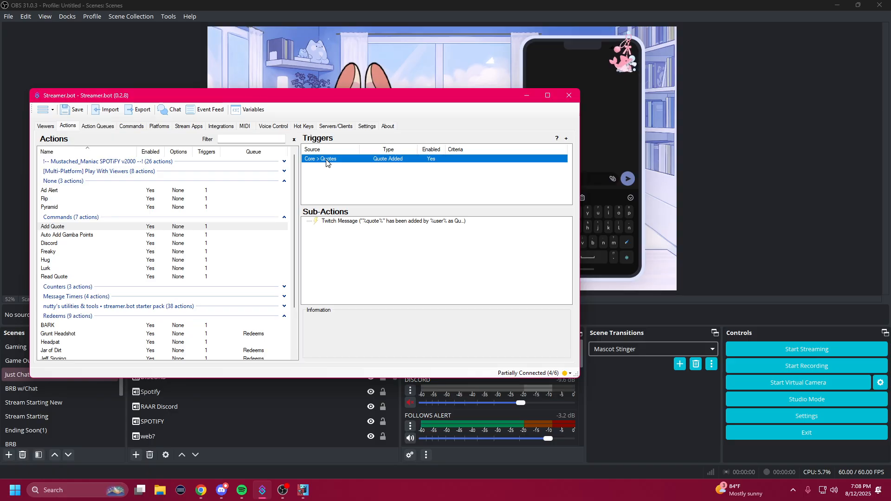
{"action": "right_click", "coordinate": [333, 184]}
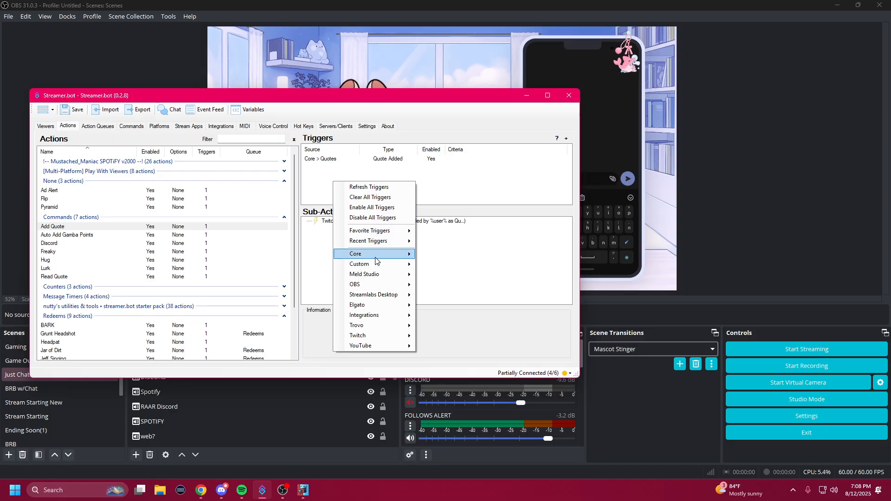
{"action": "mouse_move", "coordinate": [403, 255]}
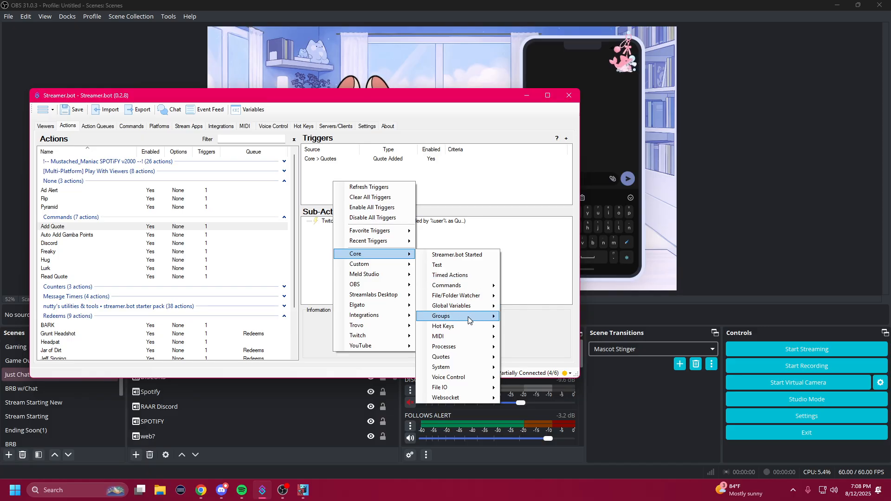
{"action": "mouse_move", "coordinate": [460, 359]}
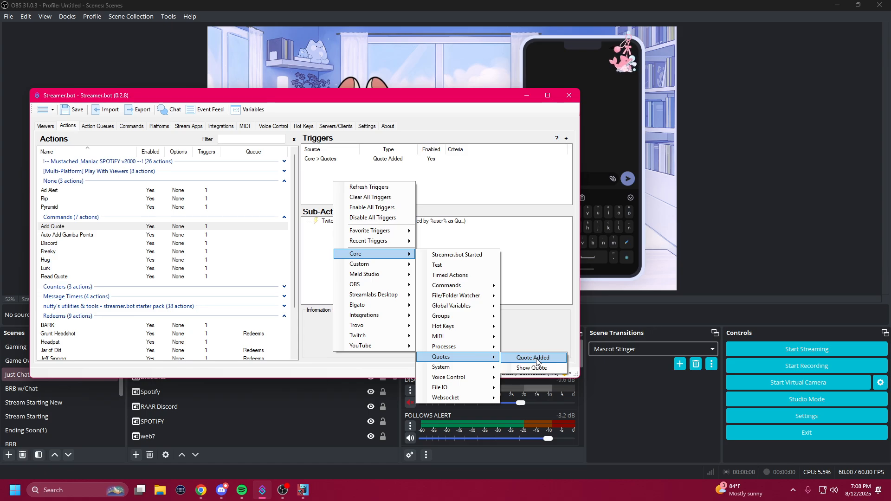
{"action": "left_click", "coordinate": [481, 194]}
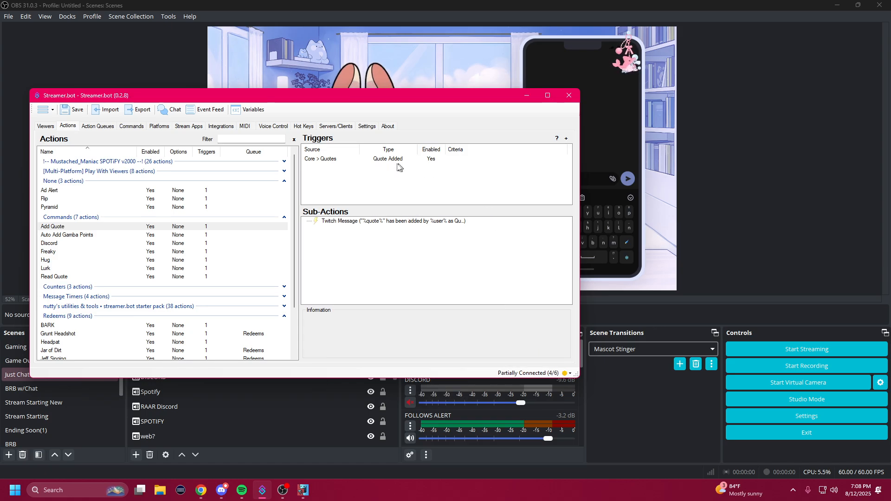
Step: Review the message text and sending options of the Add Quote action's Twitch message sub-action, without changing them
{"action": "double_click", "coordinate": [329, 223]}
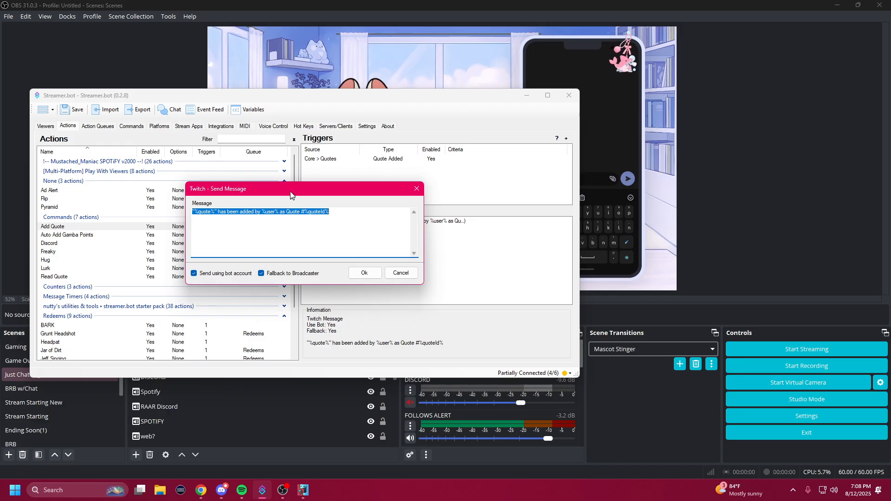
{"action": "left_click_drag", "start_coordinate": [294, 199], "coordinate": [358, 246]}
{"action": "left_click", "coordinate": [413, 268]}
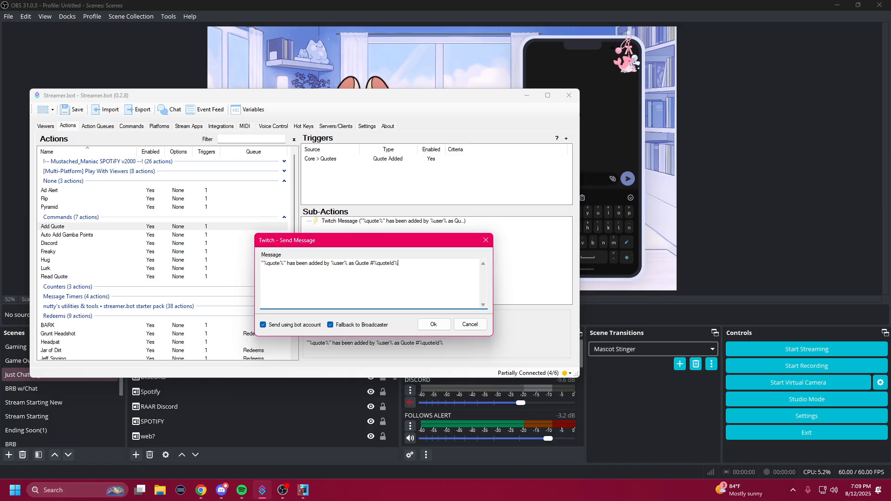
{"action": "left_click", "coordinate": [470, 324]}
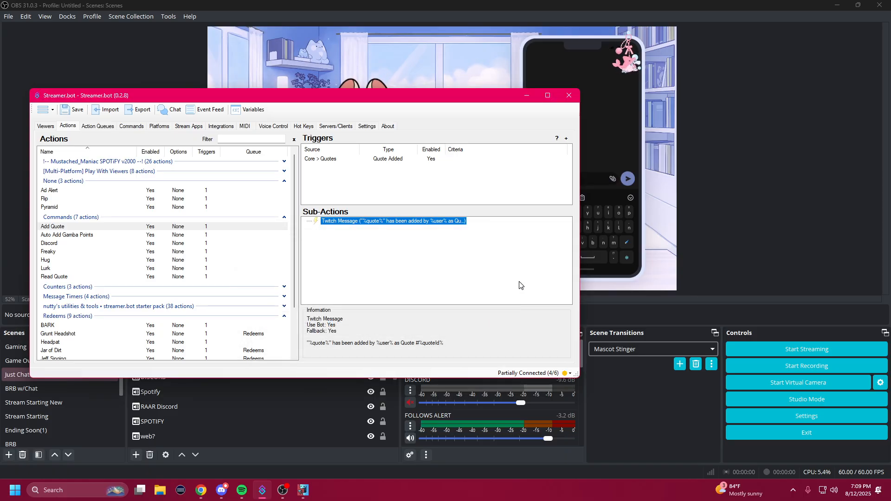
Step: Return to the quote settings and minimize the Streamer.bot window
{"action": "left_click", "coordinate": [372, 127]}
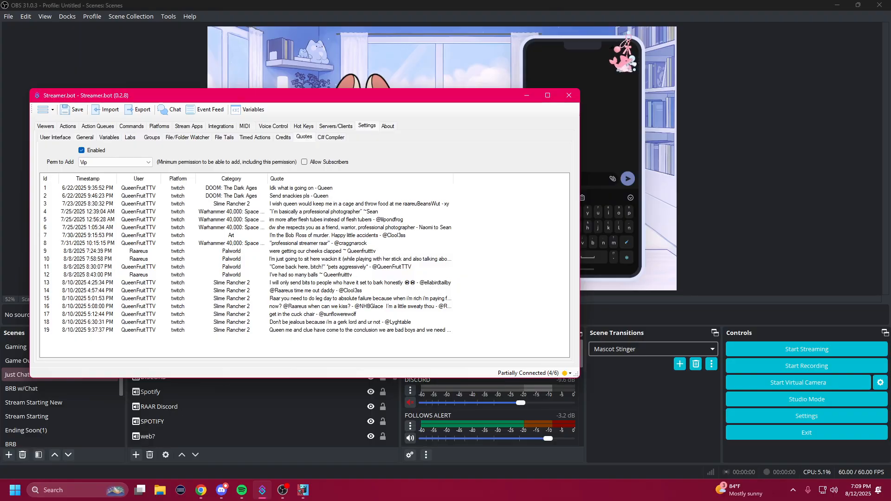
{"action": "left_click", "coordinate": [528, 98]}
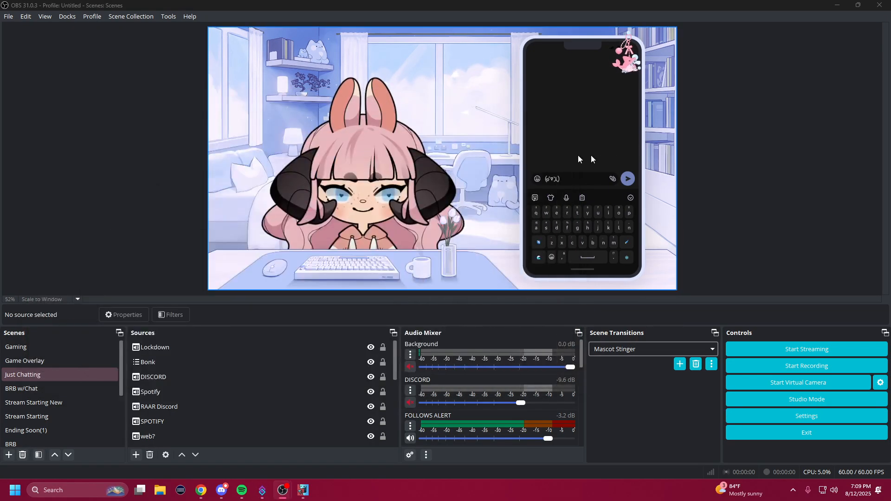